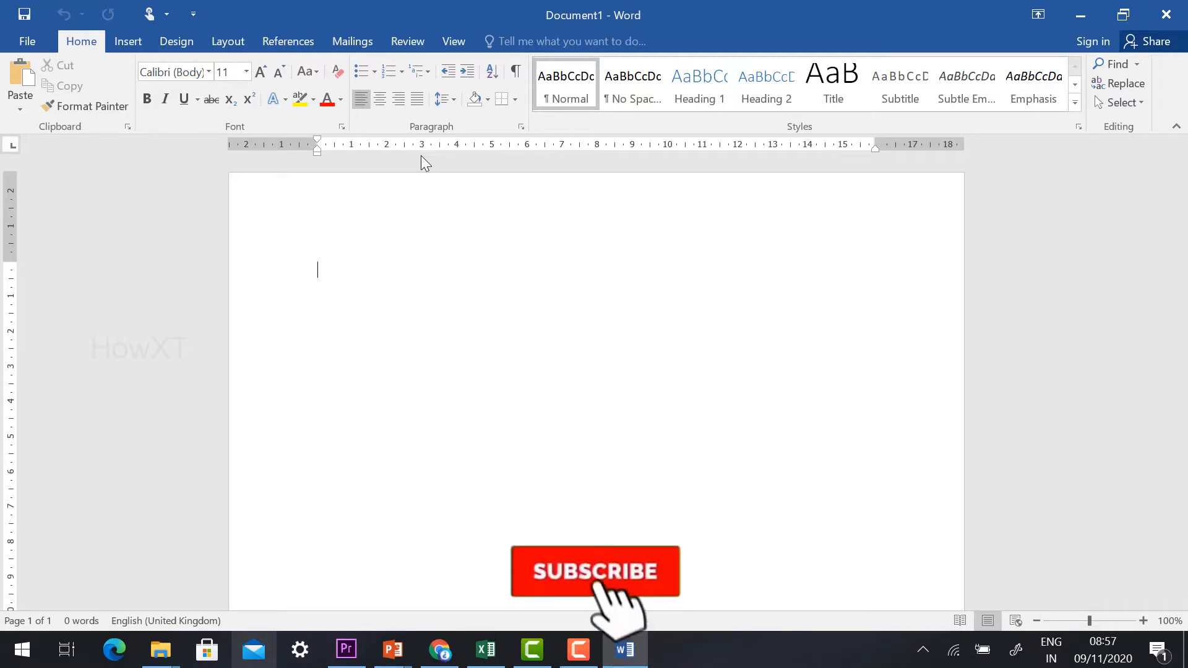
# Step: Type the opening sentence 'This is a reference for' followed by the cited author's name
pyautogui.write('This is a ')
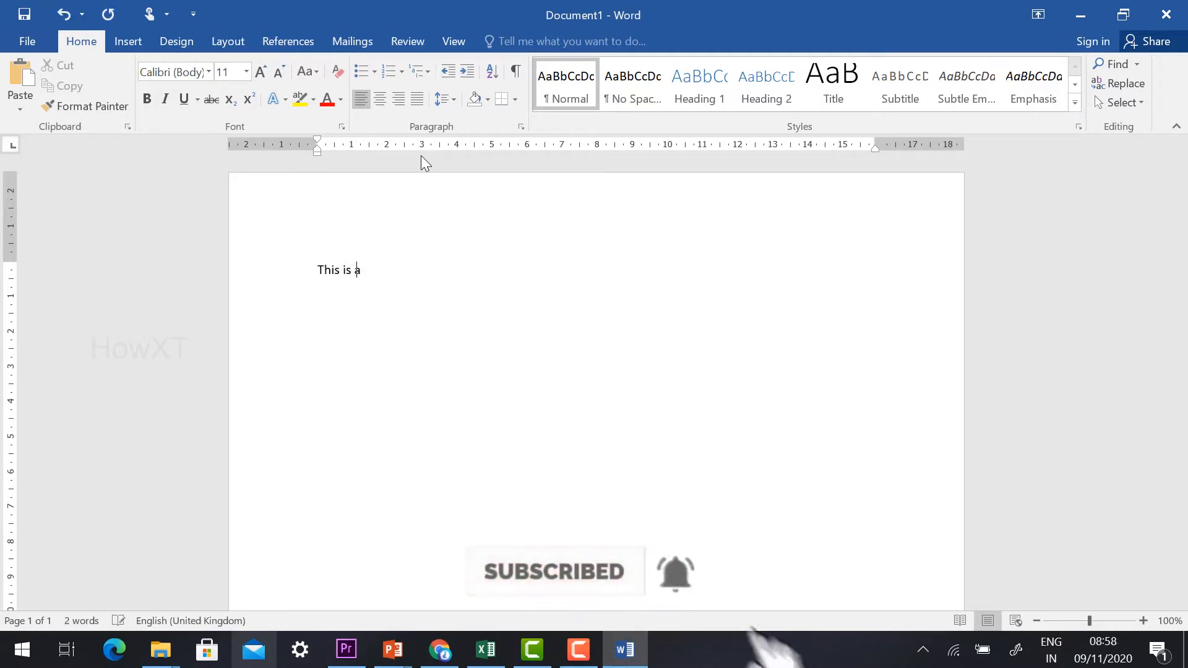
pyautogui.write('reference')
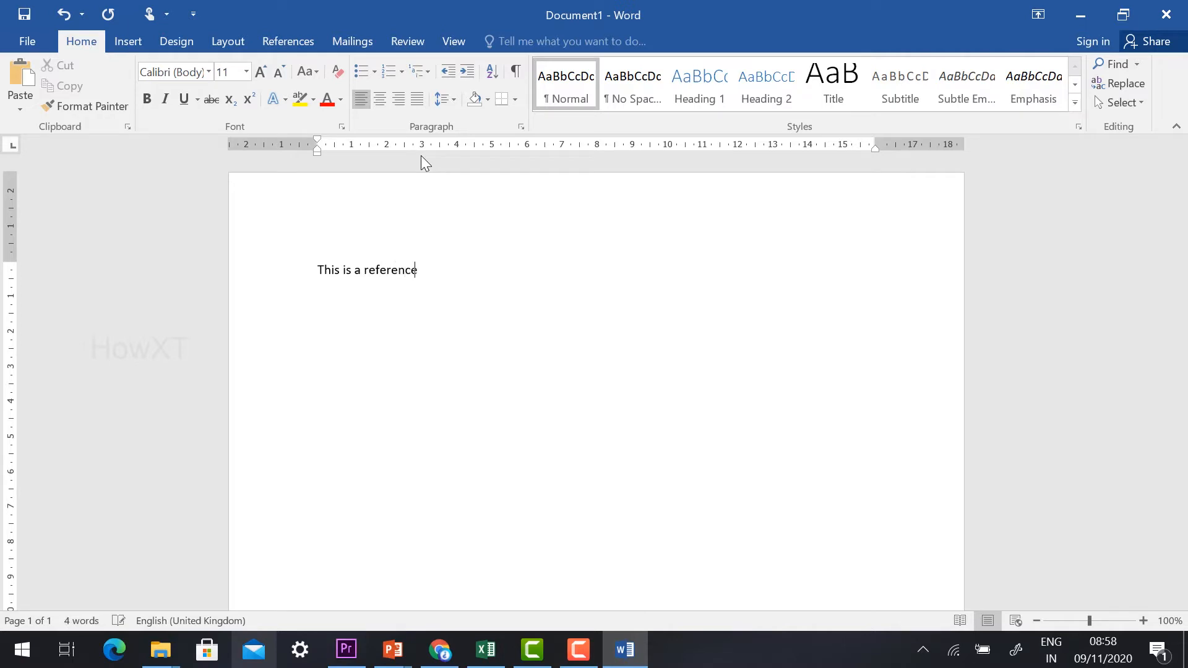
pyautogui.write(' for martin joseph')
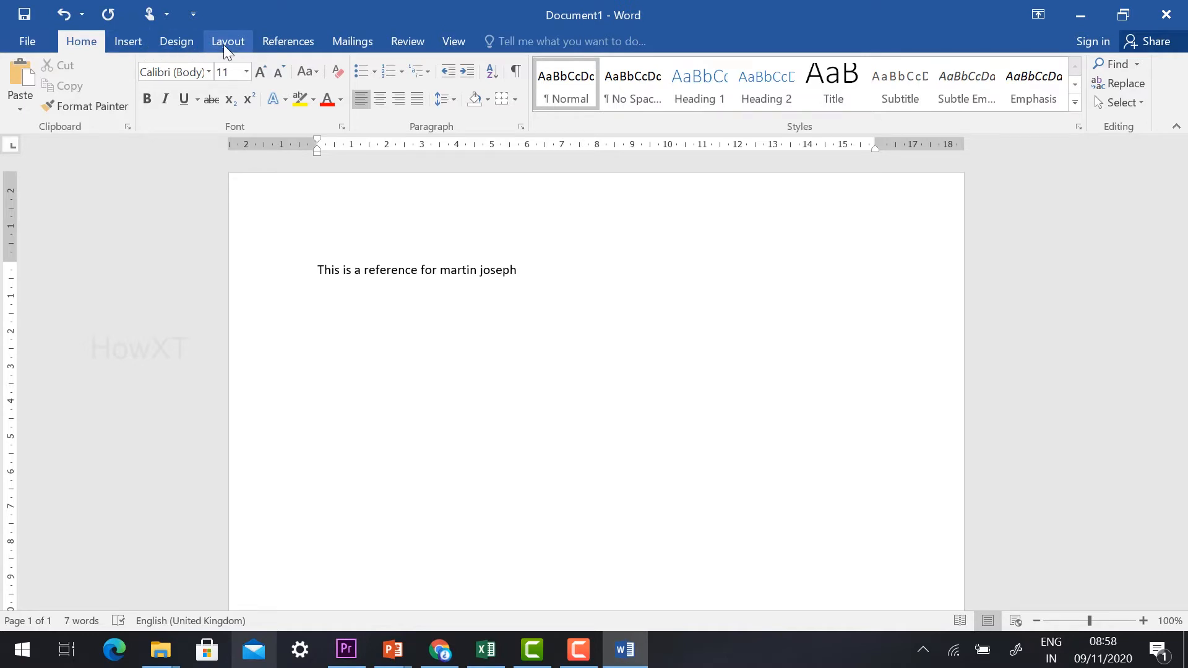
# Step: Open the Create Source dialog from References > Insert Citation > Add New Source, preset to Web site
pyautogui.click(280, 46)
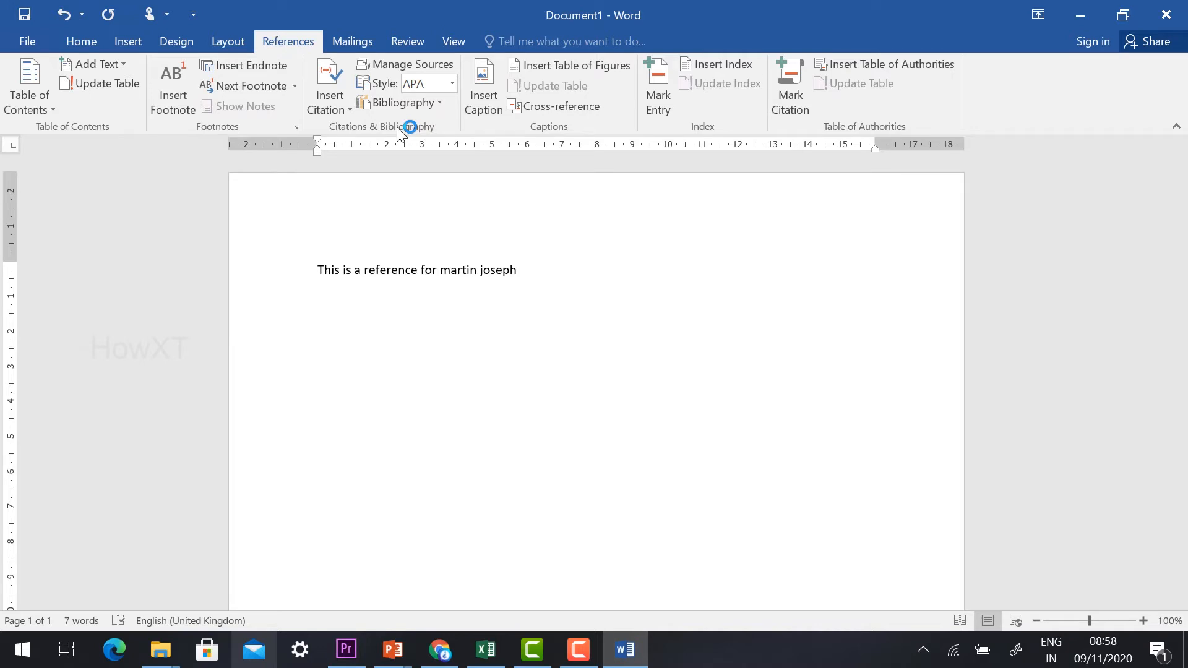
pyautogui.click(343, 110)
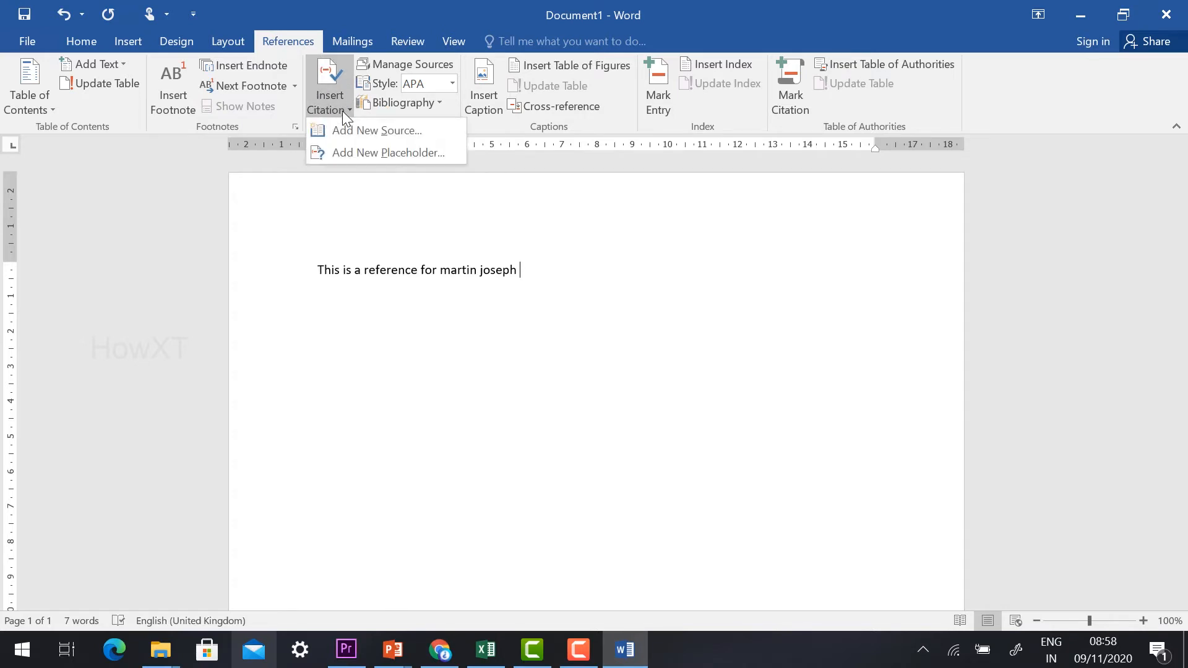
pyautogui.click(370, 130)
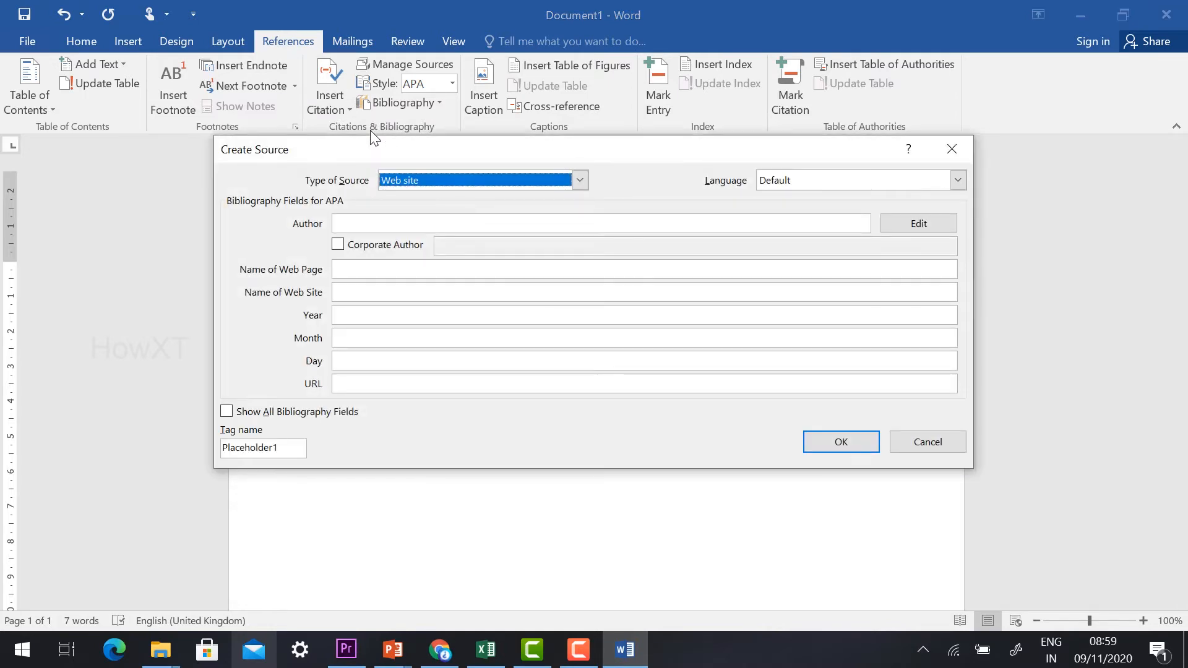
# Step: Keep Web site as the source type and move the Create Source form lower on screen
pyautogui.click(457, 181)
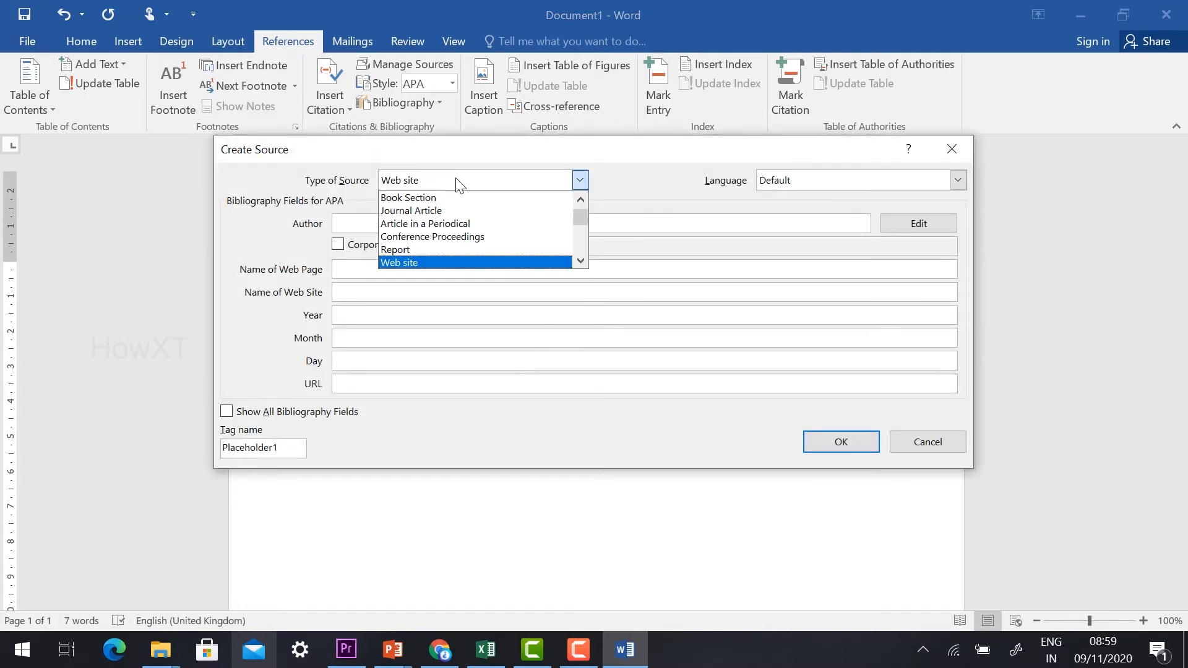
pyautogui.click(407, 152)
pyautogui.moveTo(407, 152); pyautogui.dragTo(419, 252)
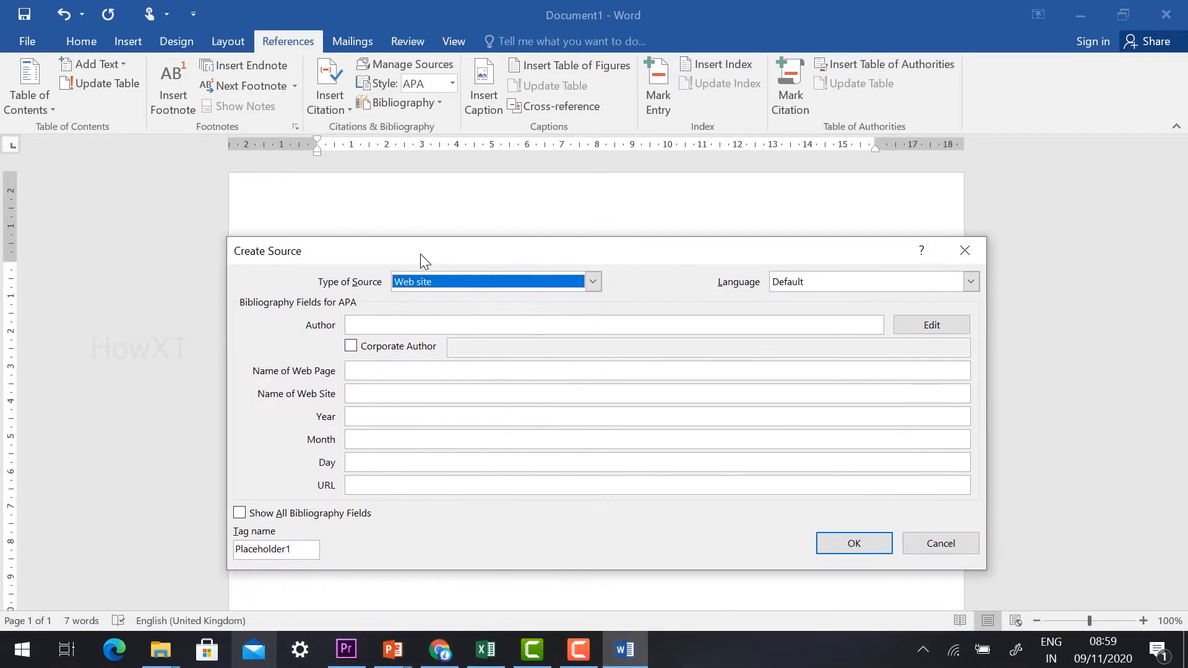
pyautogui.click(417, 284)
pyautogui.scroll(1, 419, 312)
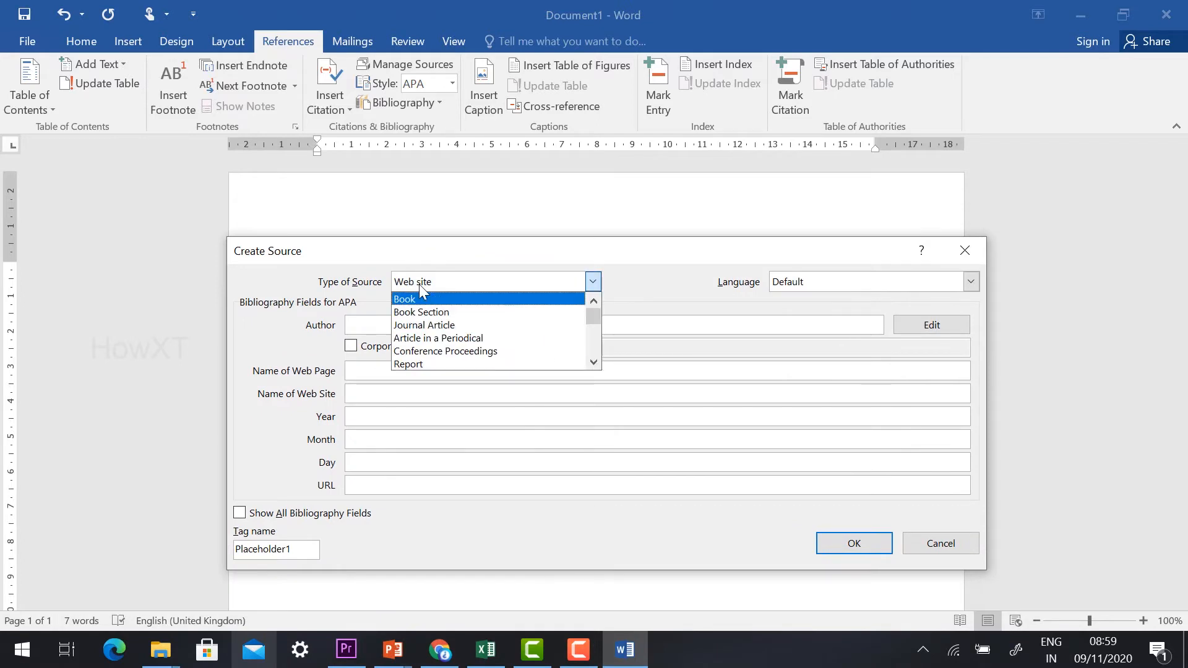
pyautogui.scroll(-2, 430, 334)
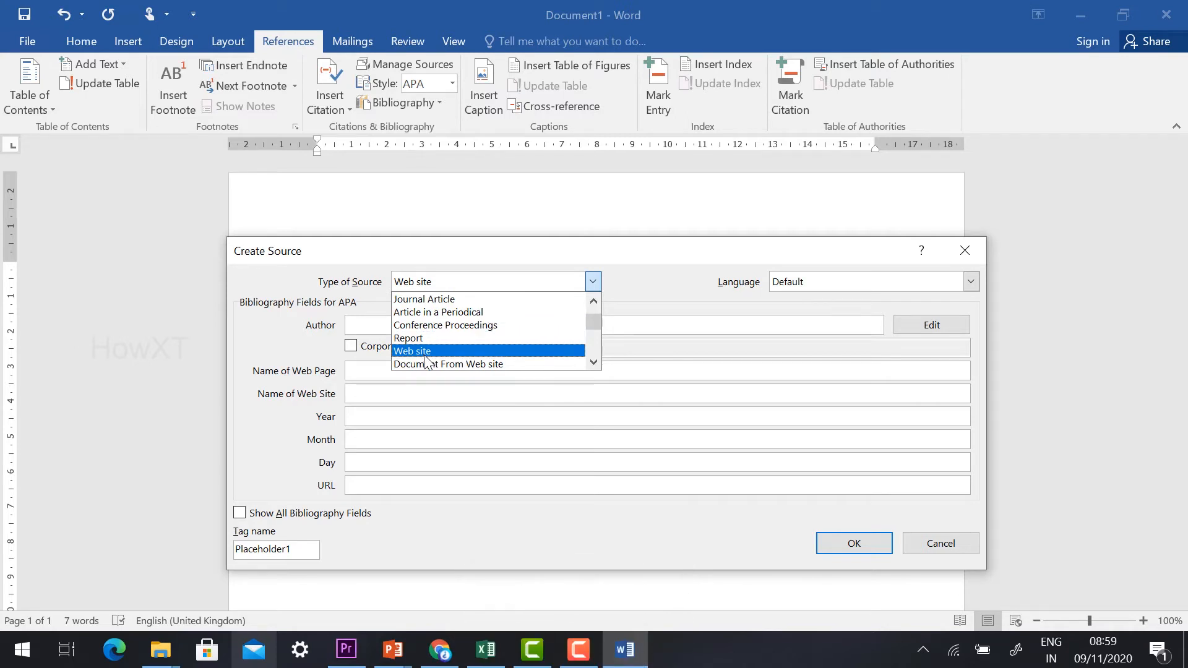
pyautogui.click(424, 356)
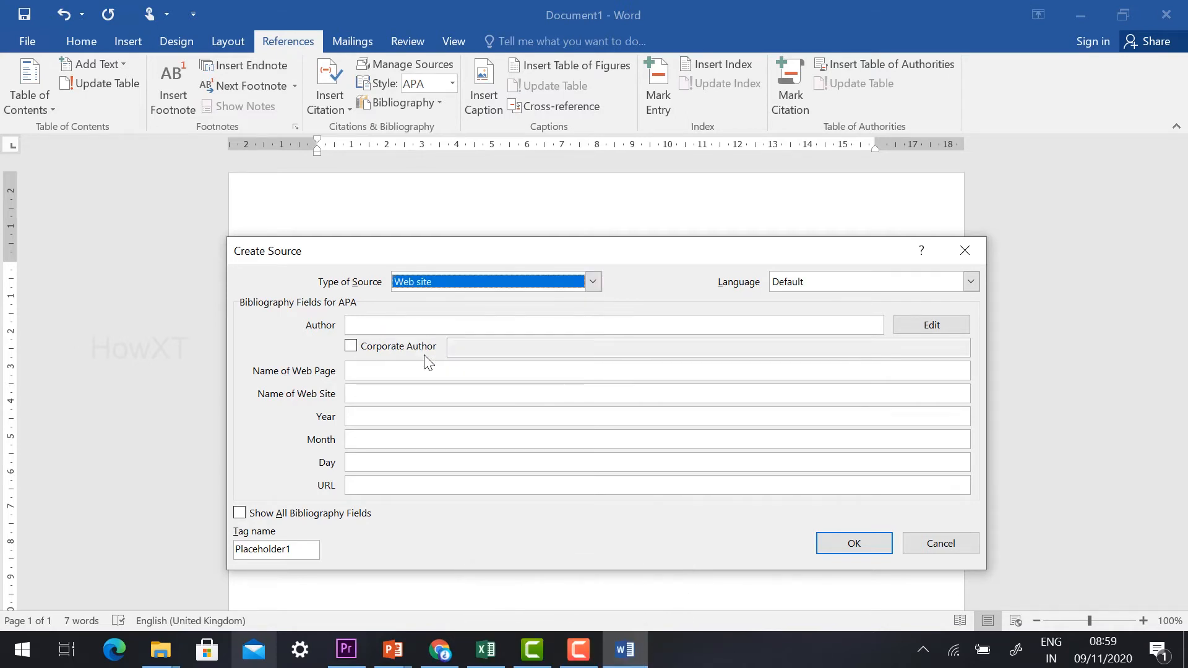
# Step: Enter the author's name, web page name 'marin.com' and web site name 'martin.com'
pyautogui.click(365, 328)
pyautogui.write('Martin Joseph')
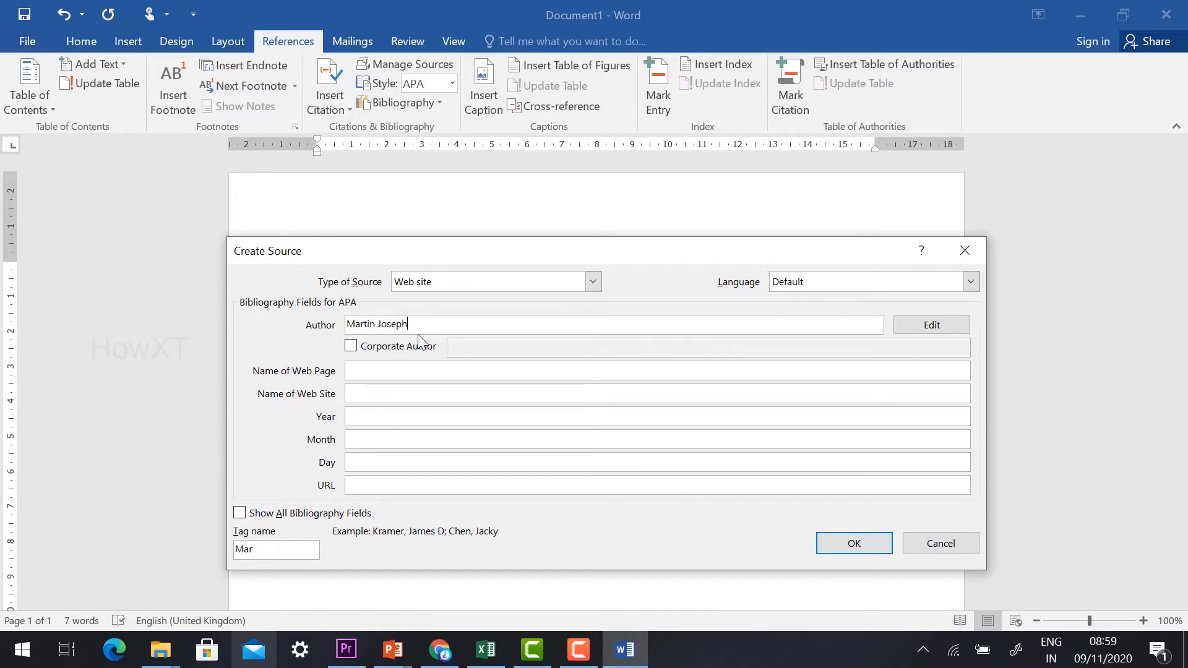
pyautogui.click(374, 376)
pyautogui.write('marin')
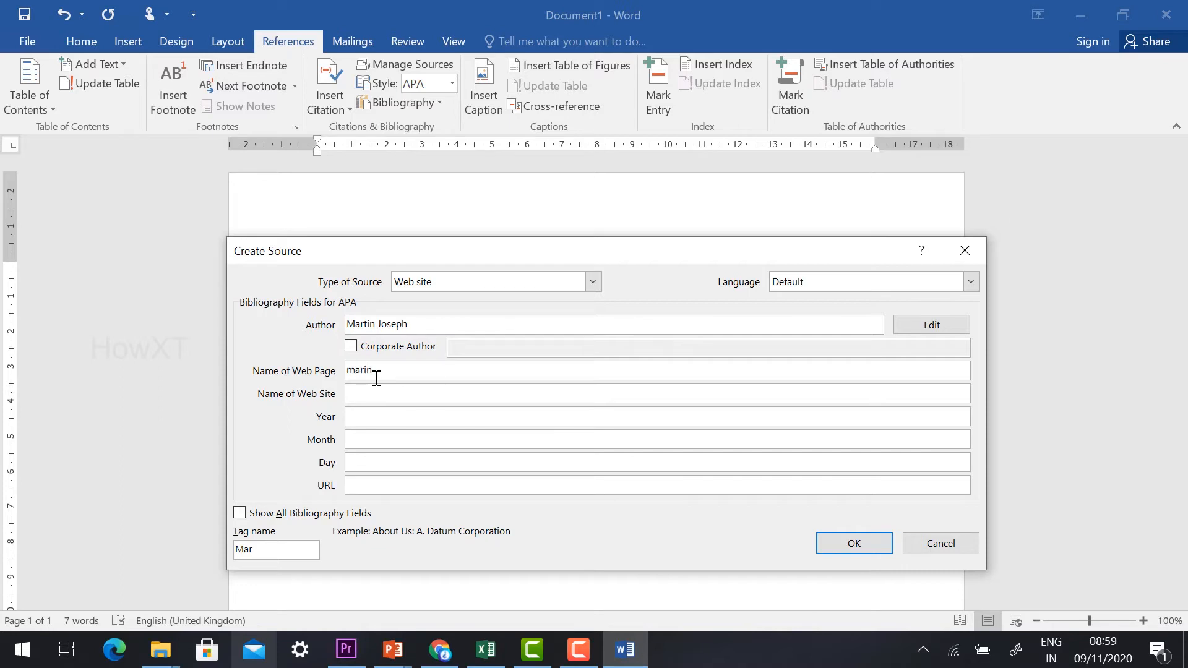
pyautogui.write('.com')
pyautogui.click(374, 417)
pyautogui.click(375, 391)
pyautogui.write('martin')
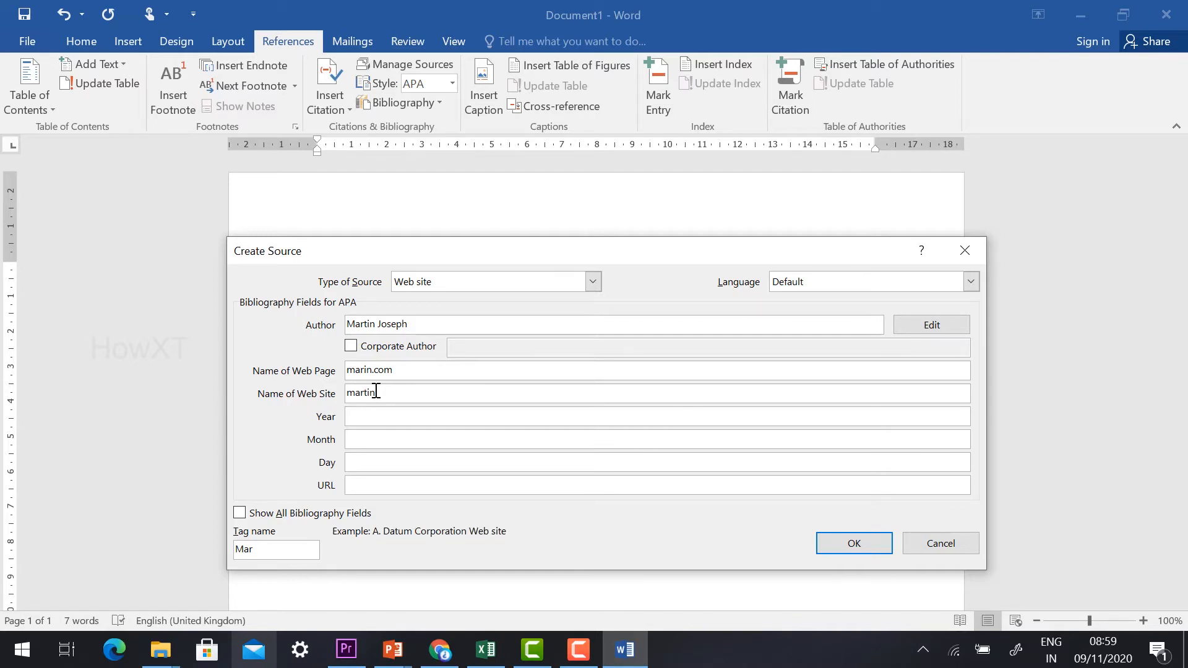
pyautogui.write('.com')
# Step: Set the date to year 1999, month 12, day 2 and the URL 'htttp://martin.com'
pyautogui.click(374, 418)
pyautogui.write('1999')
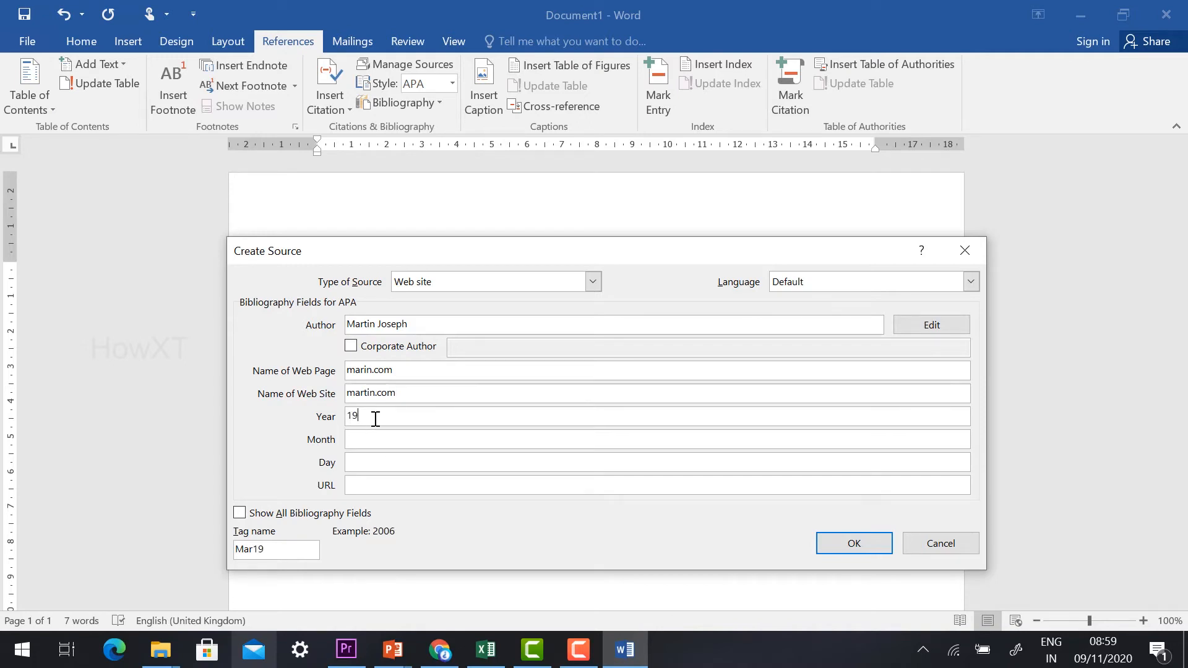
pyautogui.click(361, 440)
pyautogui.write('12')
pyautogui.click(396, 462)
pyautogui.write('2')
pyautogui.click(389, 484)
pyautogui.write('htttp')
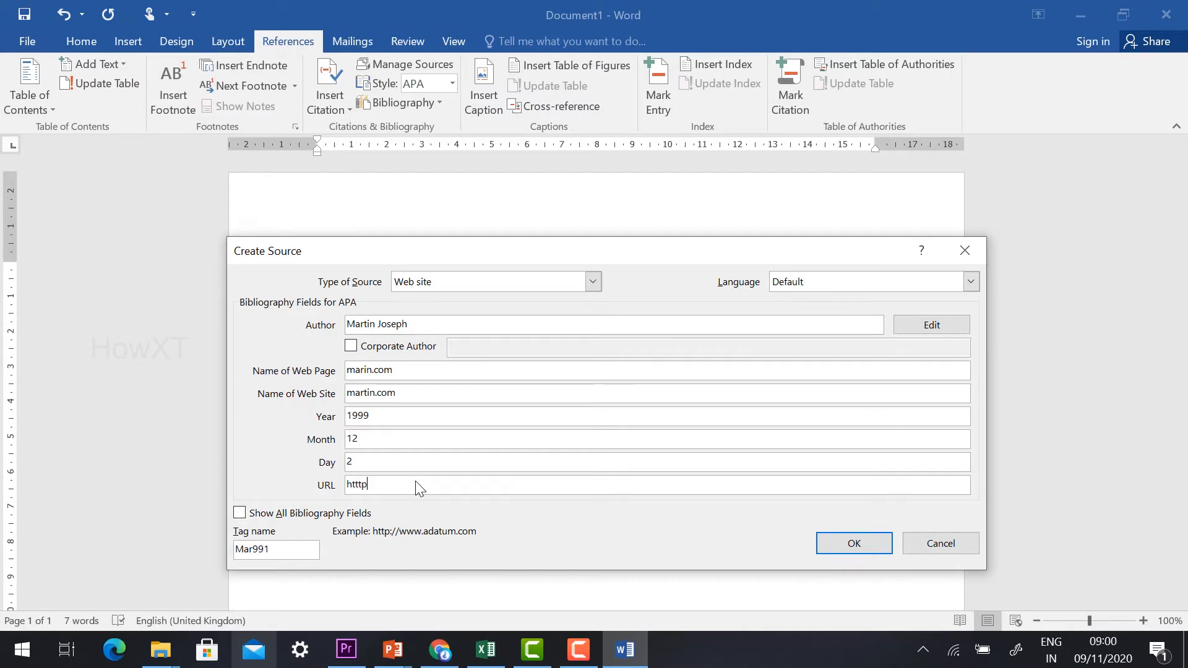
pyautogui.write('://')
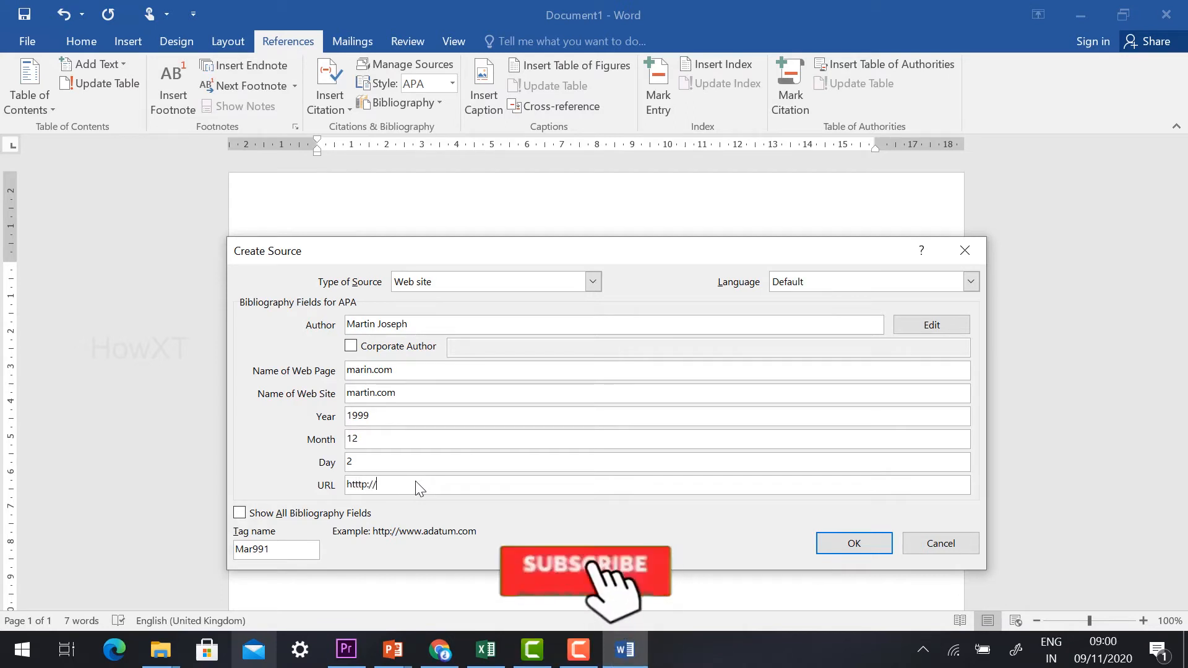
pyautogui.write('martin')
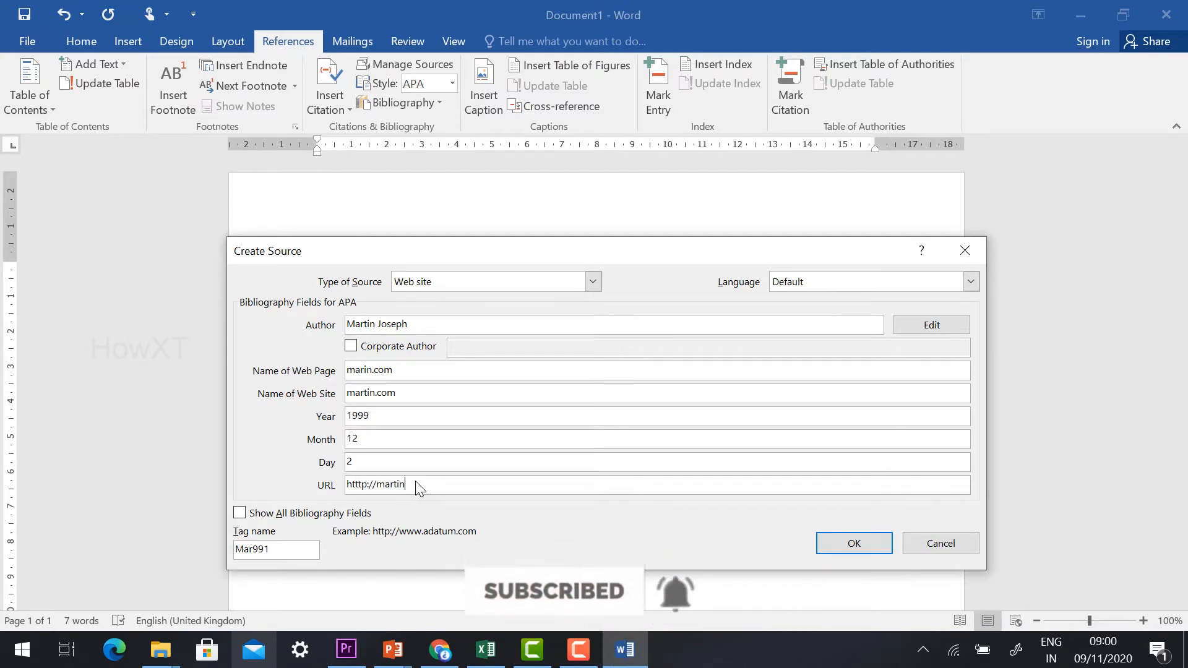
pyautogui.write('.com')
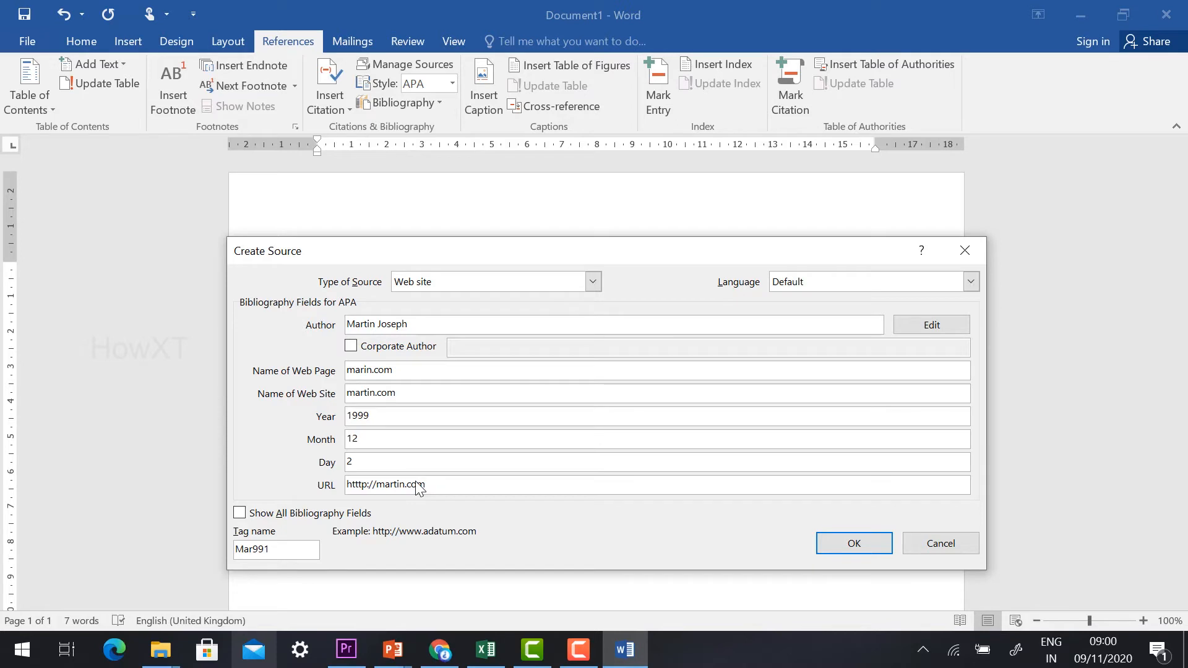
# Step: Insert the 1999 web site citation into the first sentence and place the caret at its end
pyautogui.click(853, 544)
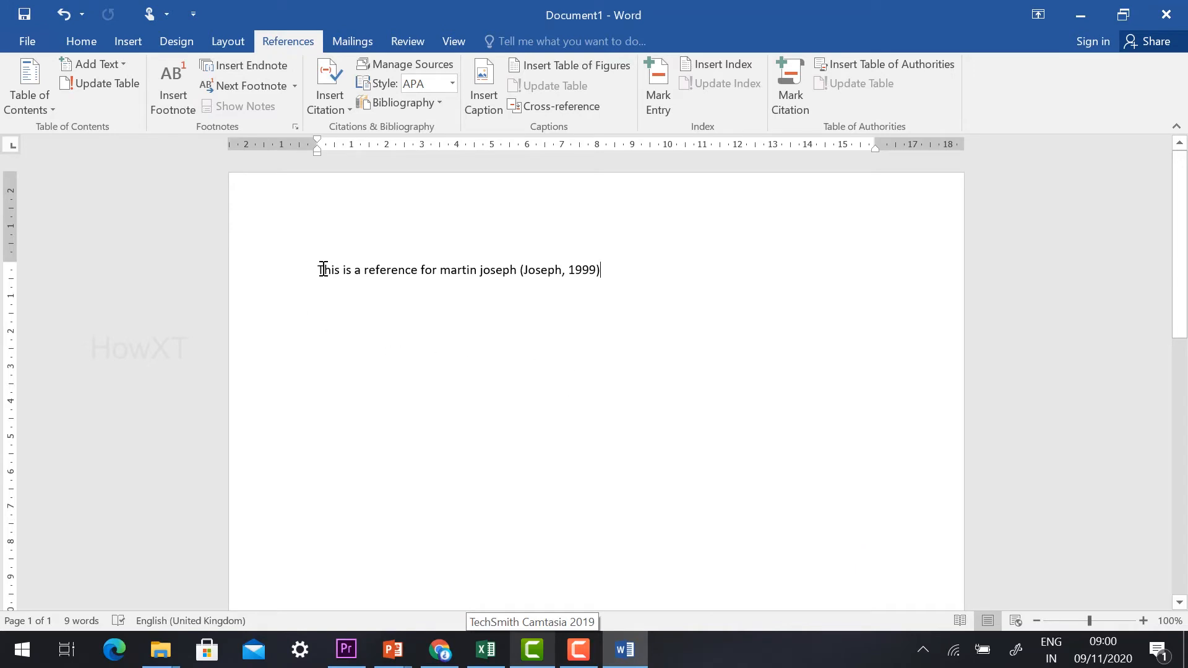
pyautogui.moveTo(319, 270); pyautogui.dragTo(498, 264)
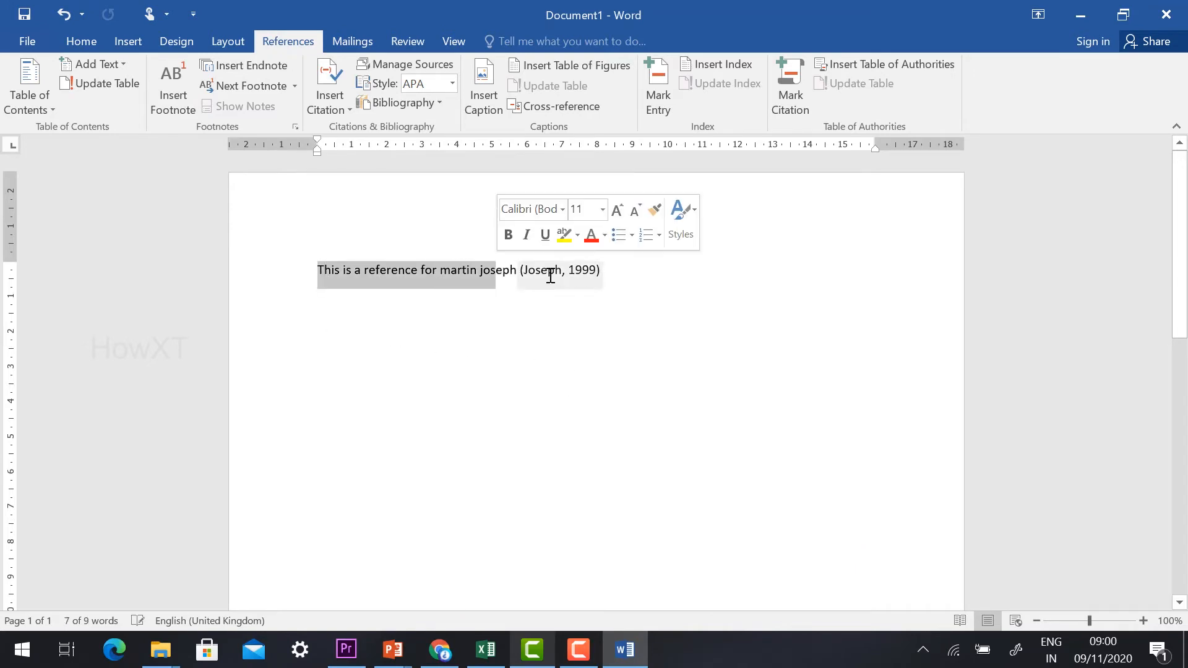
pyautogui.click(550, 274)
pyautogui.click(684, 267)
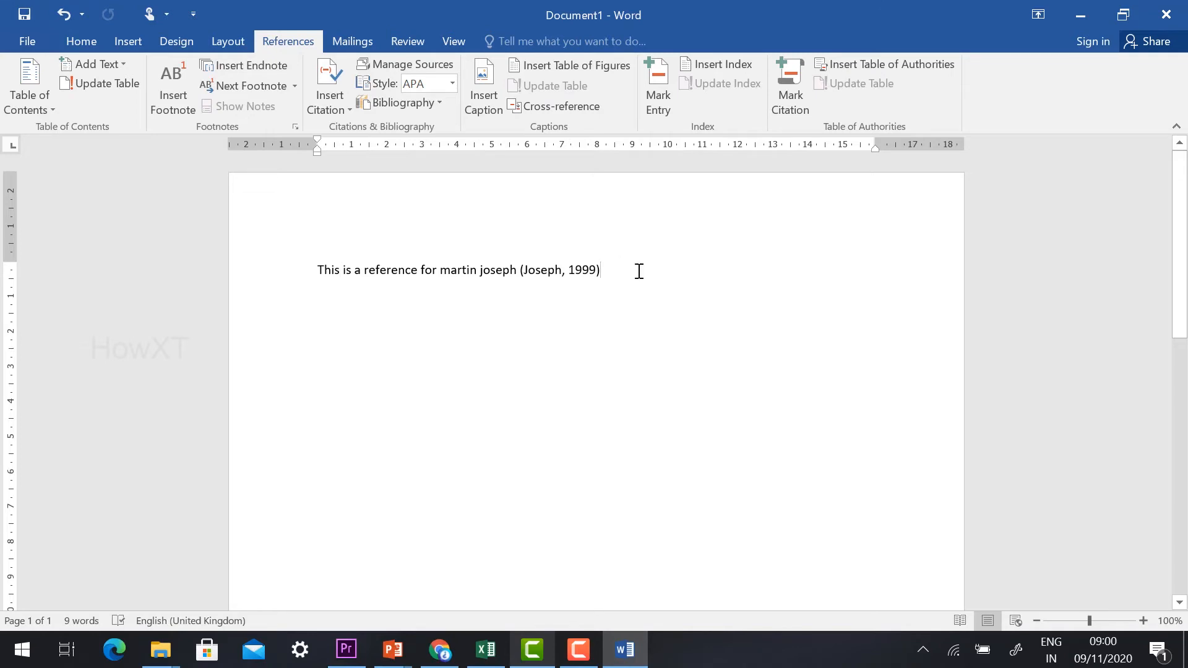
# Step: Add a new line reading 'History of media will help you to give information'
pyautogui.press('Return')
pyautogui.write('Histo')
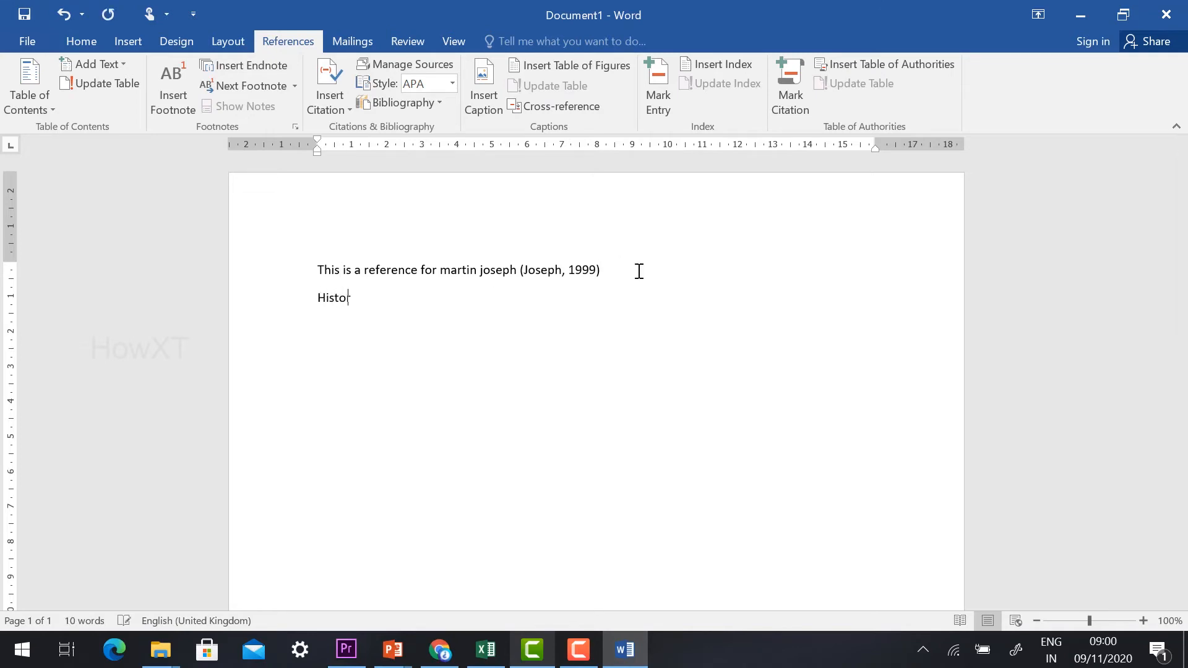
pyautogui.write('ry of media will help you ')
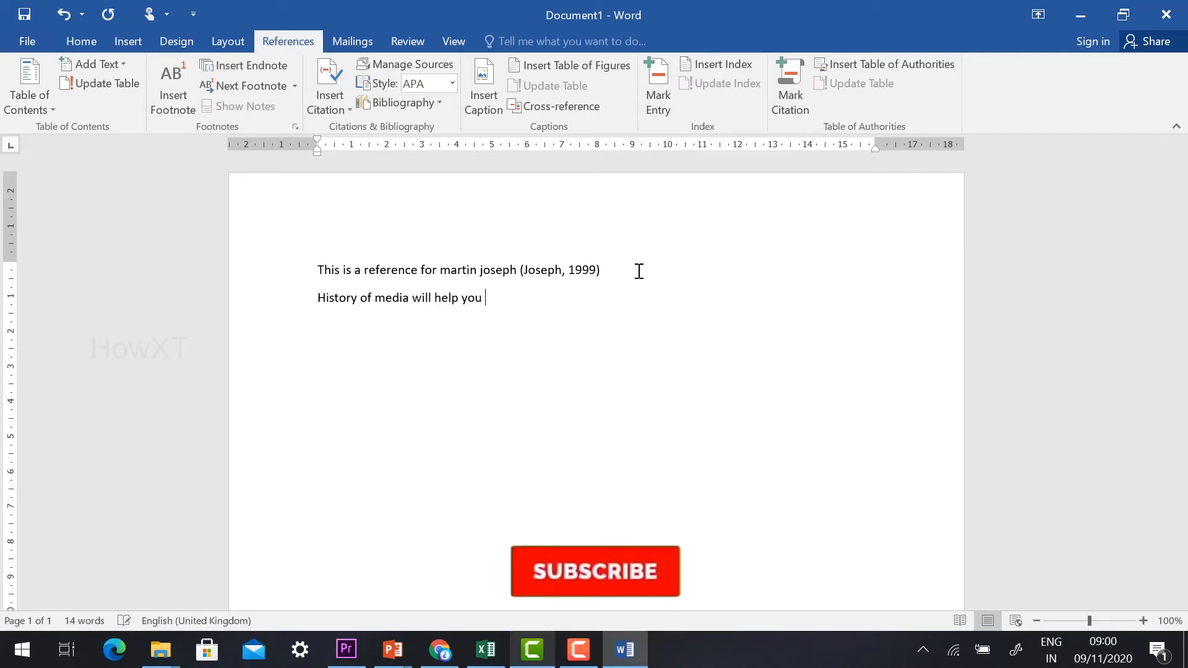
pyautogui.write('to give')
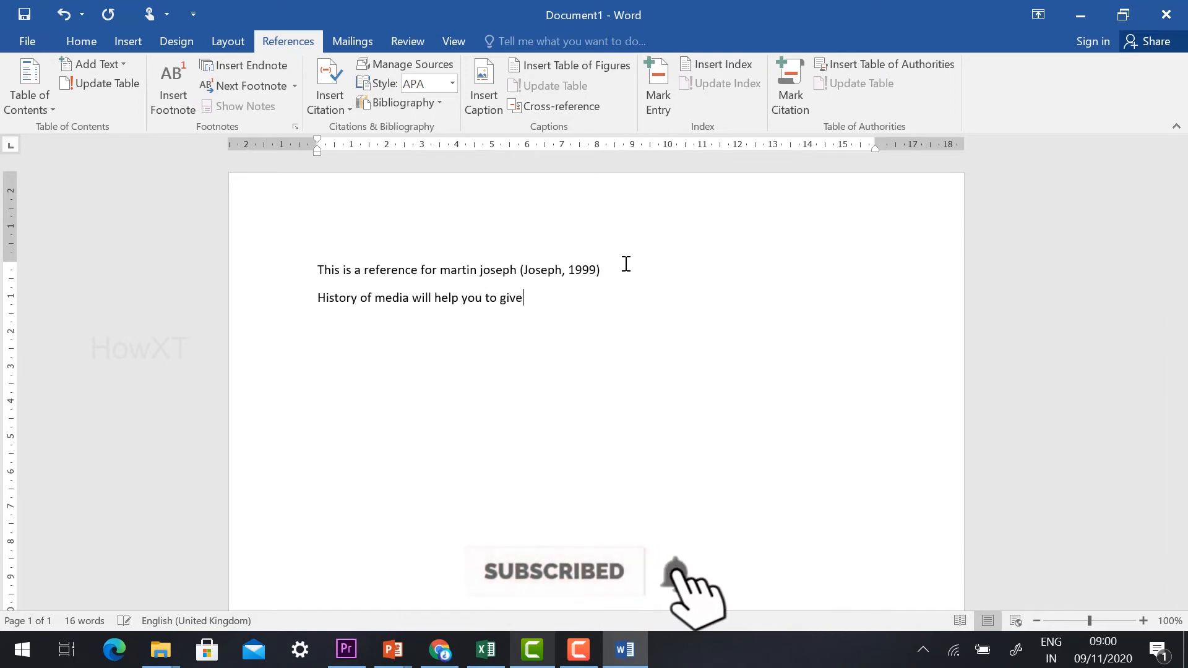
pyautogui.write(' ino')
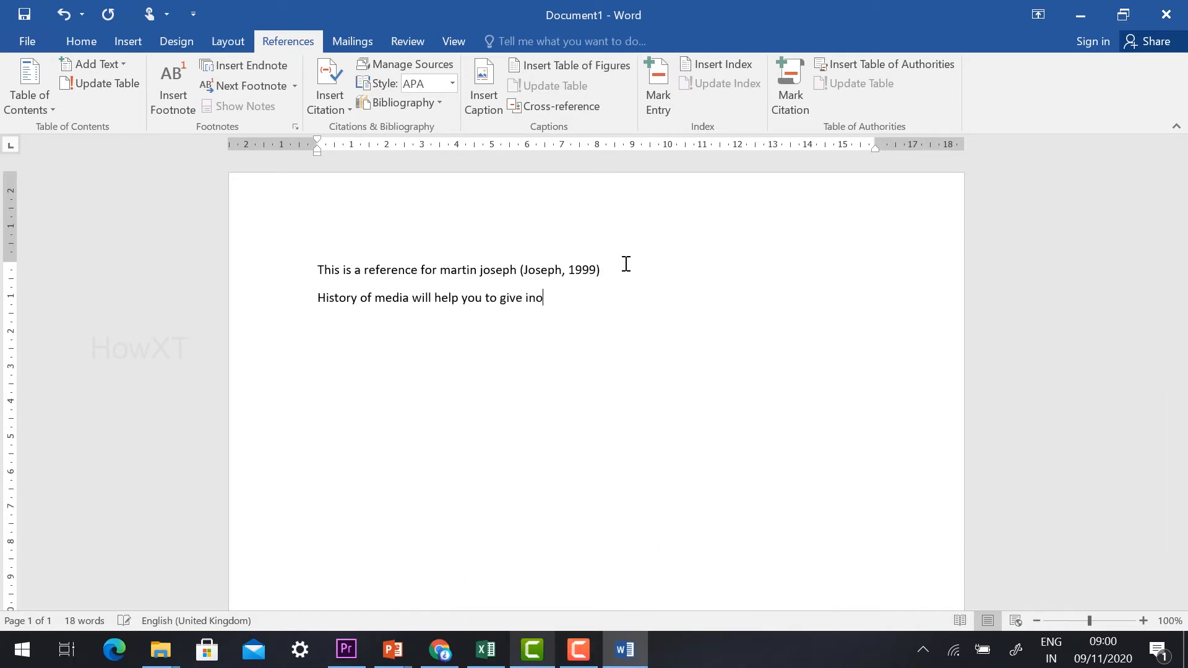
pyautogui.press('BackSpace')
pyautogui.write('formation')
# Step: Start another new citation source and set its type to Book
pyautogui.click(336, 80)
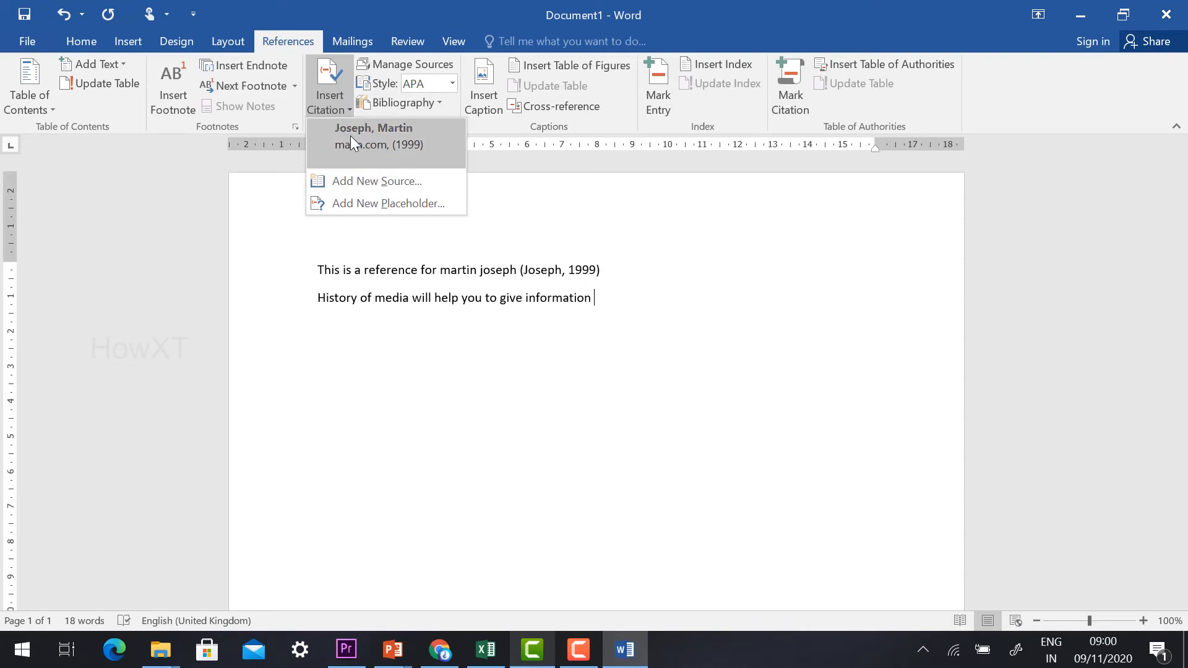
pyautogui.click(365, 180)
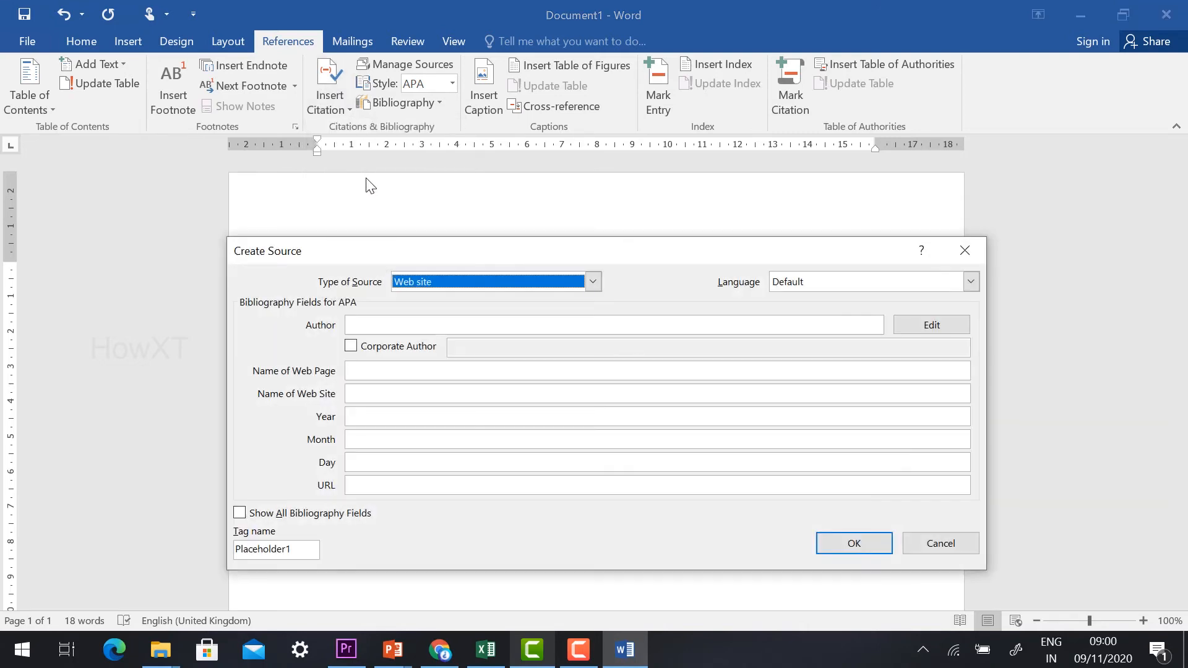
pyautogui.click(431, 281)
pyautogui.scroll(1, 430, 307)
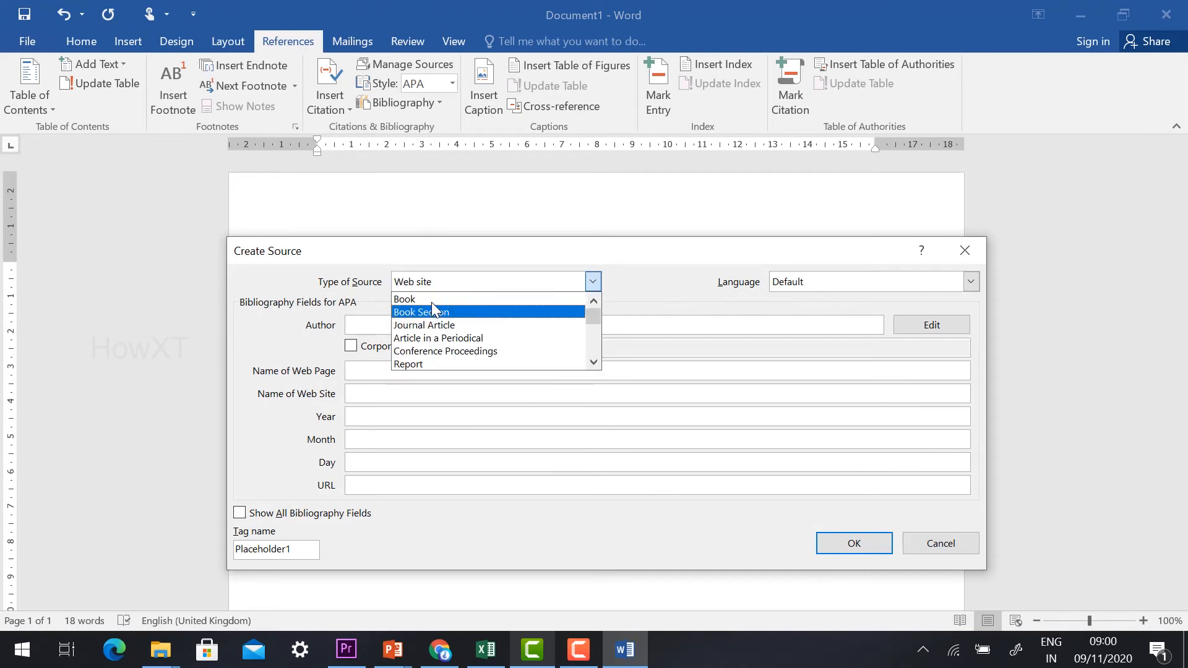
pyautogui.click(434, 299)
# Step: Enter the book's author name and the title 'Media for Education'
pyautogui.click(418, 321)
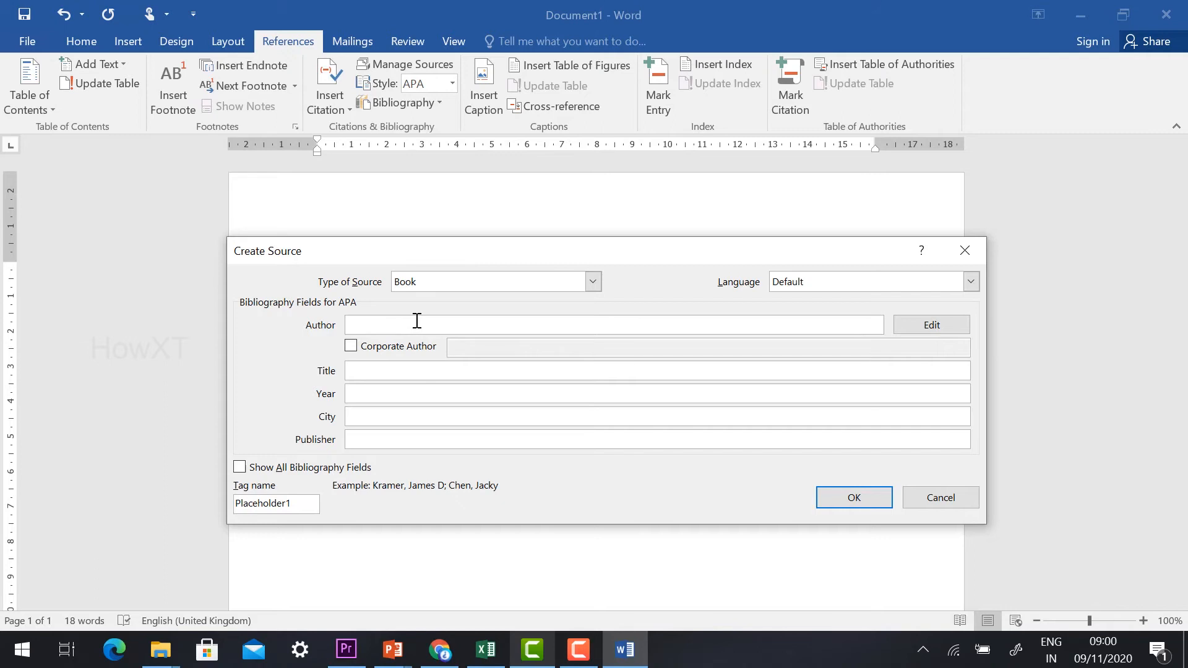
pyautogui.write('Adrick Joseph')
pyautogui.click(372, 370)
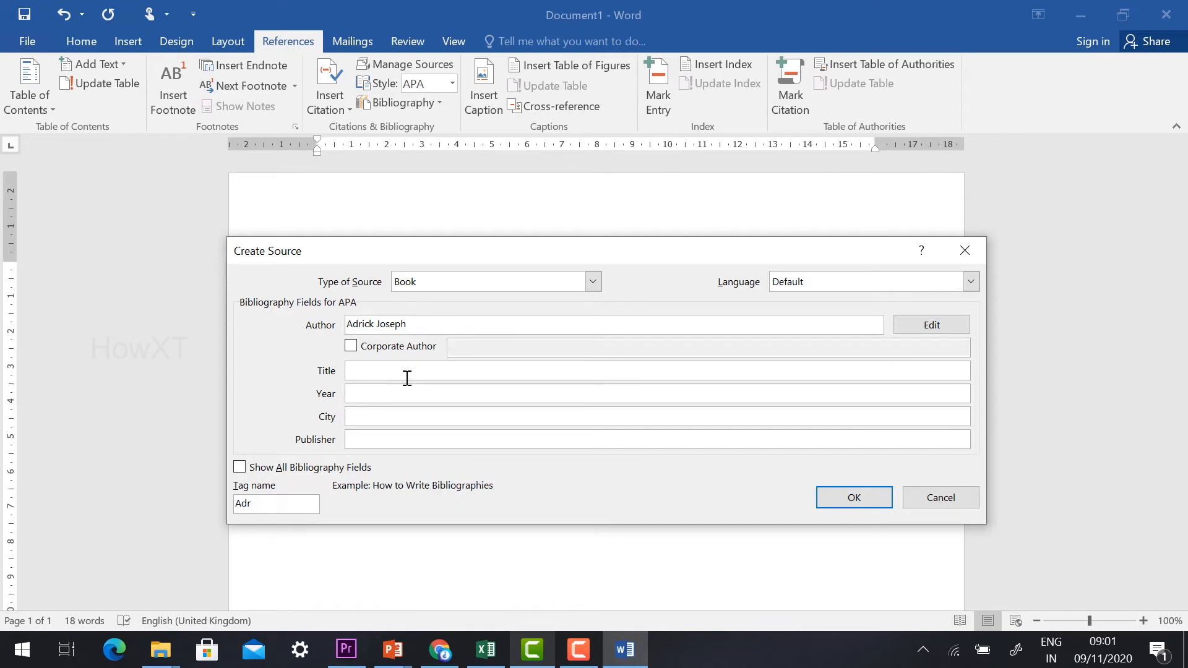
pyautogui.write('Med')
pyautogui.write('ia for Education')
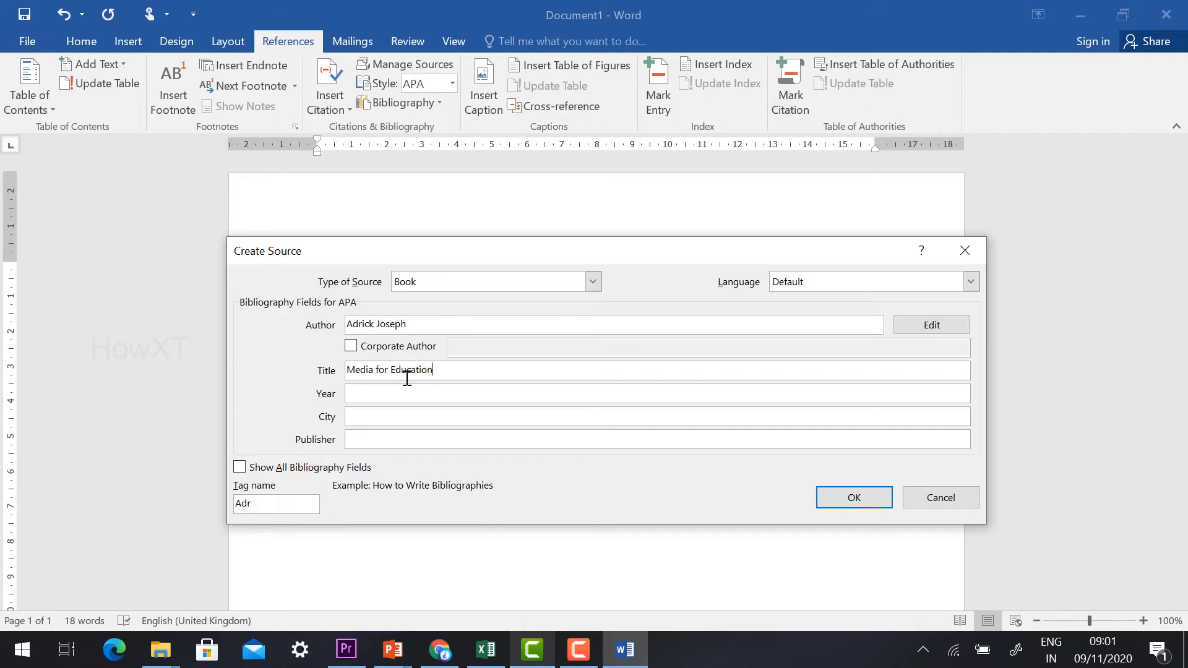